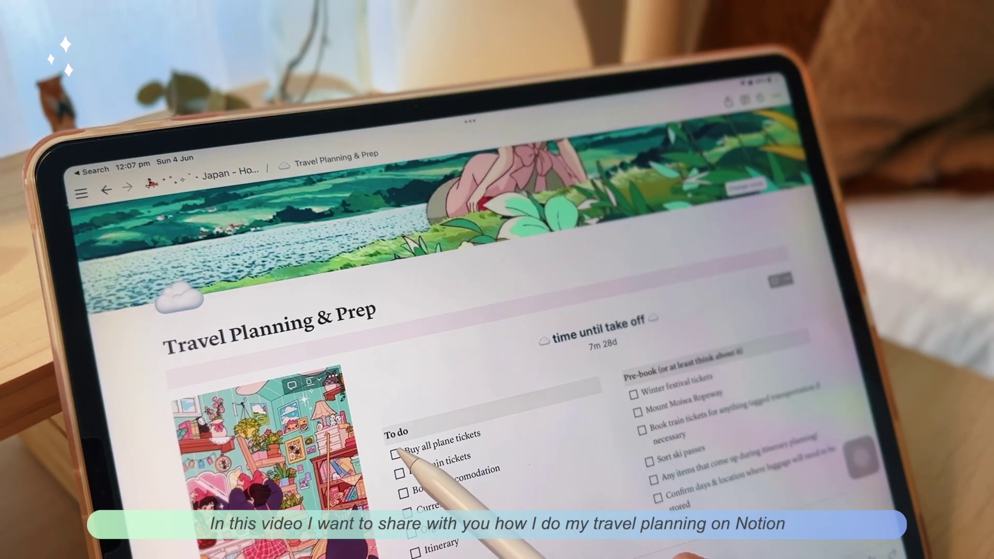
Tick off the Buy all plane tickets task and the Local currency packing item.
click(395, 453)
click(406, 511)
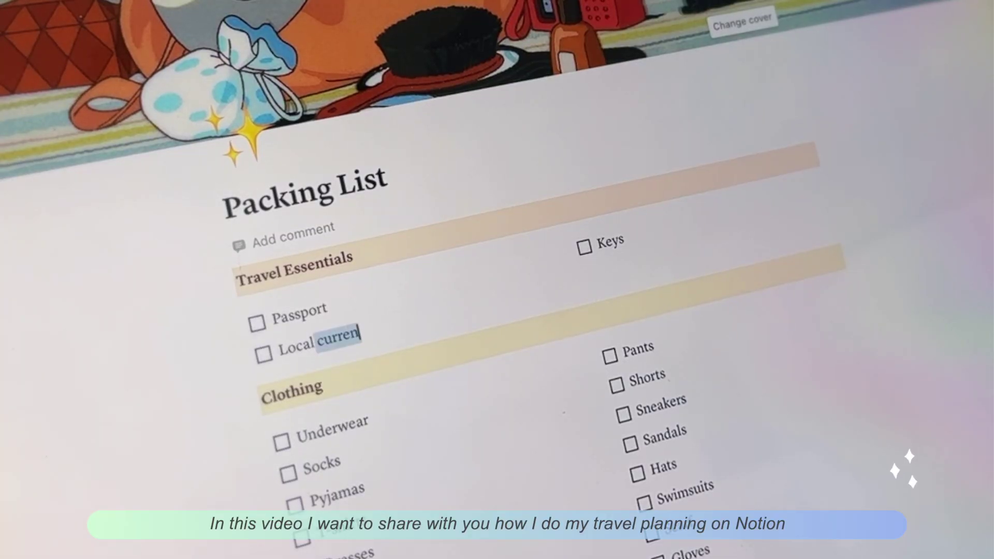
text(cy)
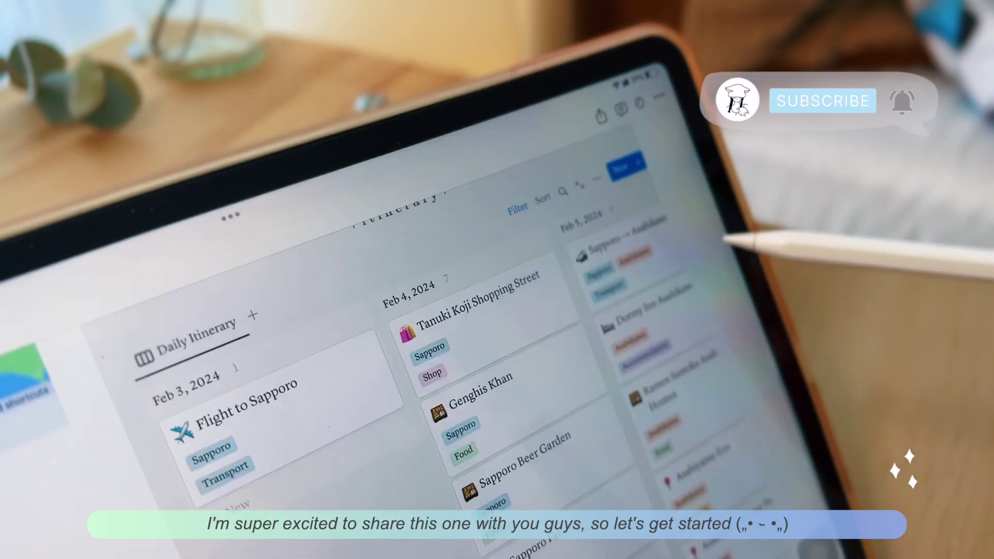
scroll(466, 326, down, 3)
scroll(543, 349, right, 5)
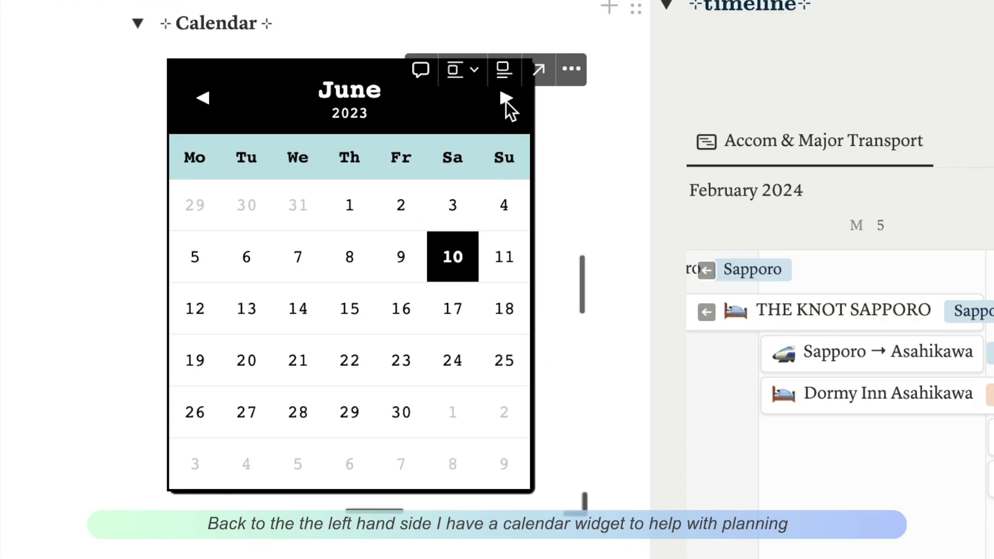
click(506, 99)
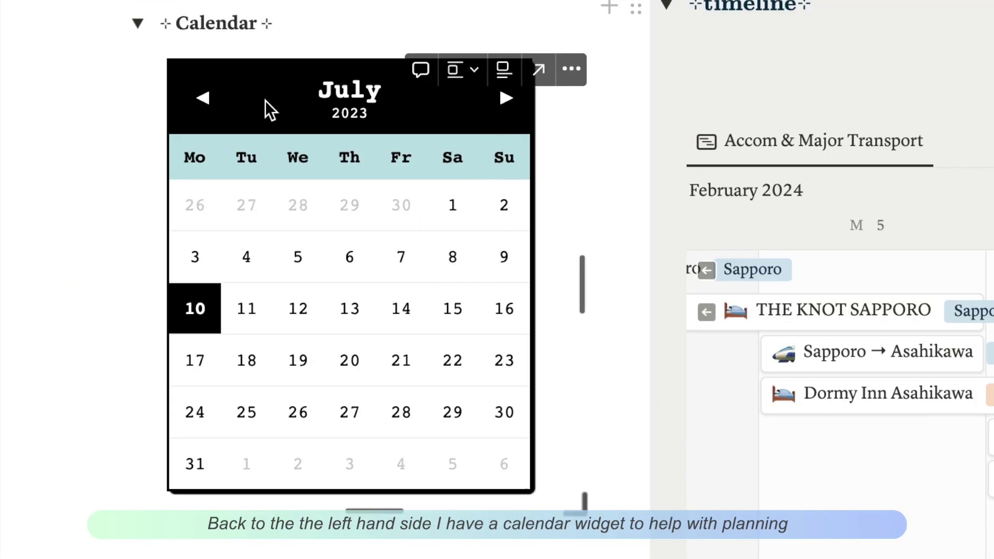
click(207, 96)
click(202, 96)
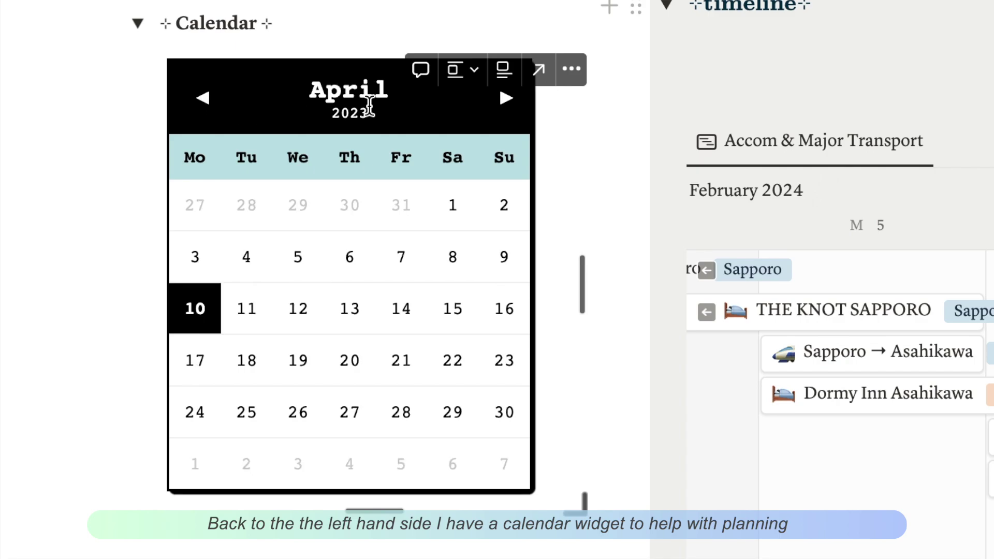
click(501, 98)
click(501, 98)
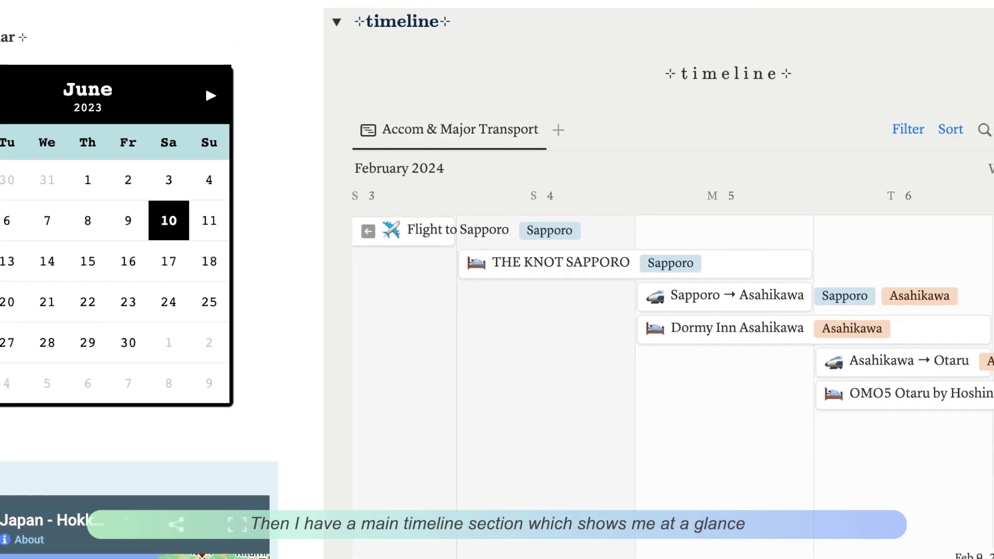
scroll(323, 232, right, 5)
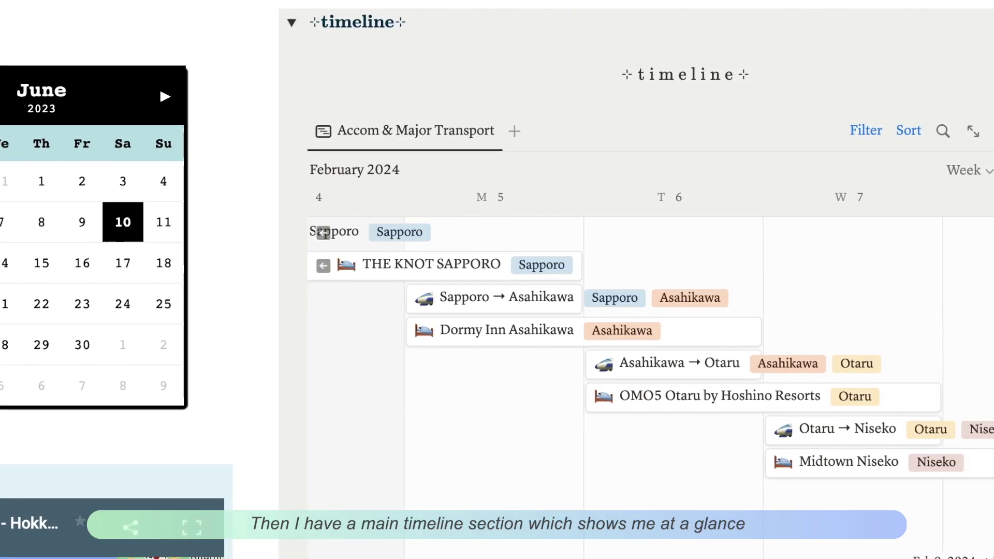
scroll(323, 231, right, 2)
scroll(323, 232, right, 2)
scroll(323, 232, right, 2)
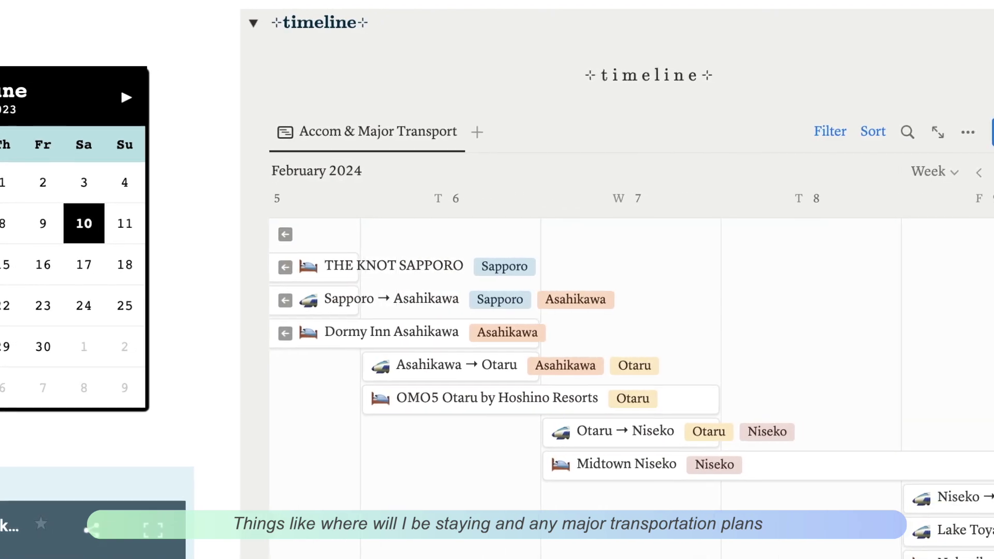
scroll(323, 232, right, 2)
scroll(543, 349, right, 2)
scroll(543, 350, right, 2)
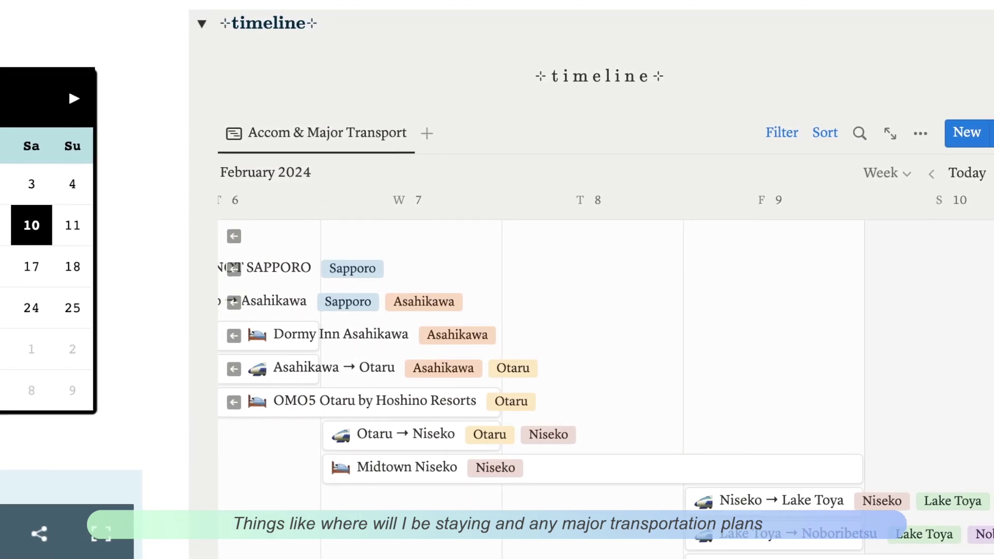
scroll(543, 349, right, 2)
scroll(497, 350, right, 2)
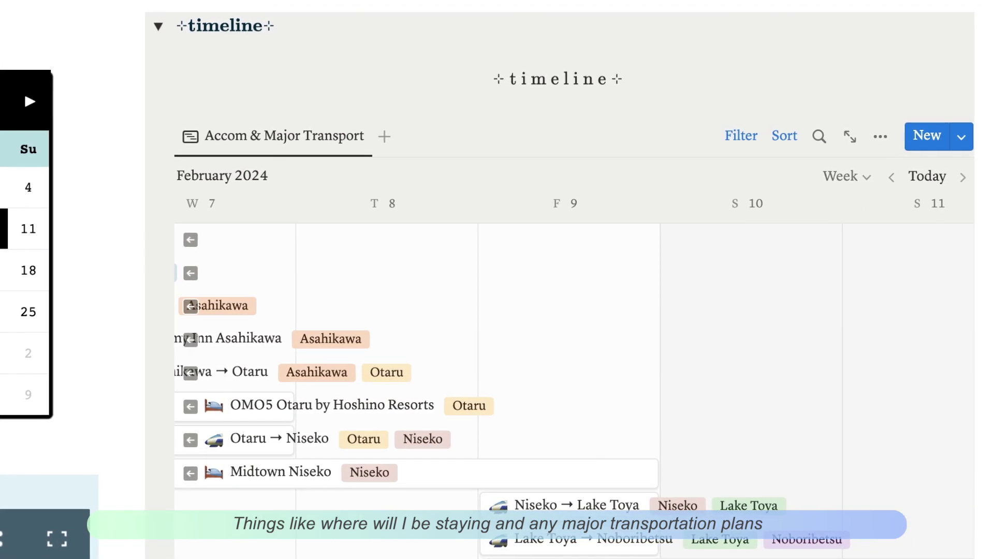
click(701, 175)
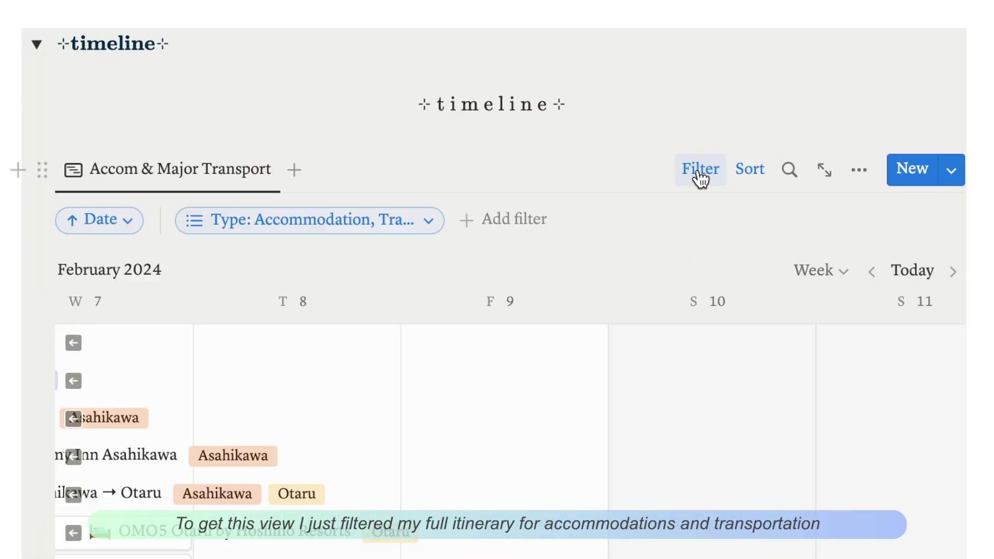
click(426, 225)
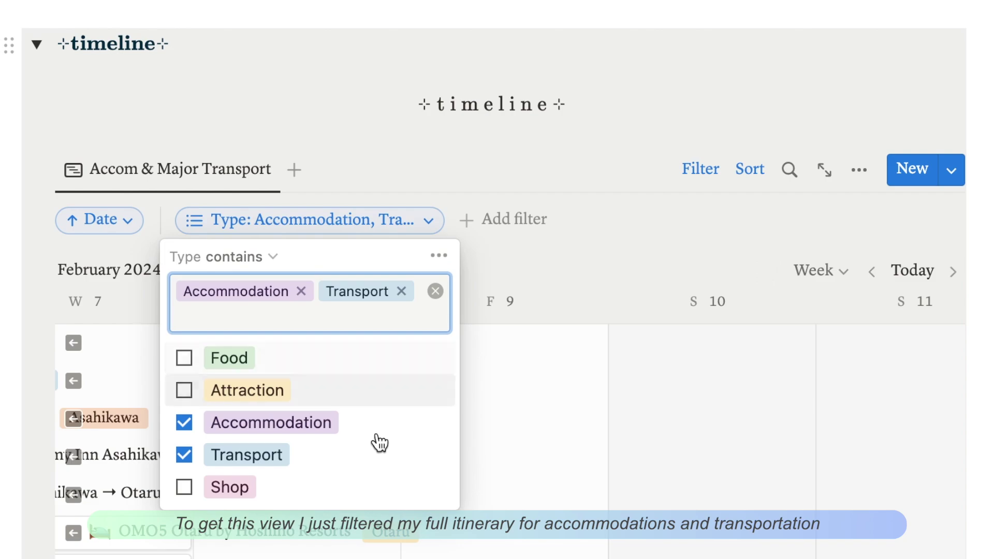
click(751, 169)
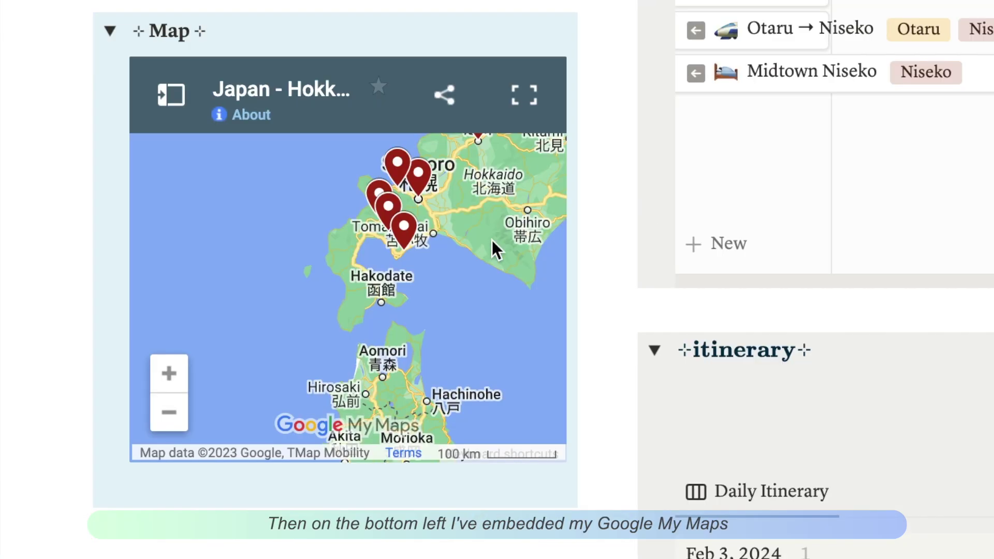
scroll(414, 312, up, 1)
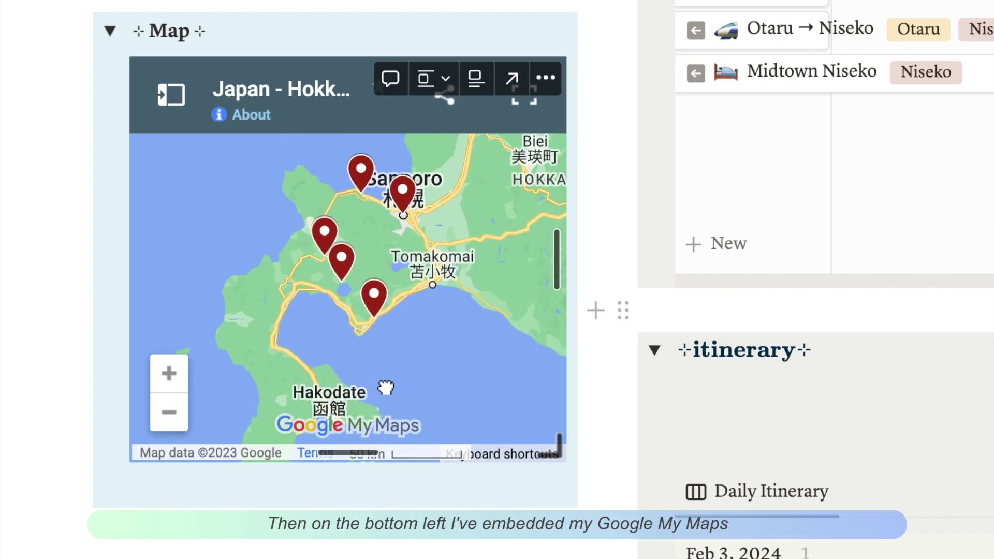
Pan the trip map to the Sapporo, Niseko and Toyako pins, then view and close the Sapporo pin details.
drag(405, 259, 319, 439)
scroll(410, 277, up, 2)
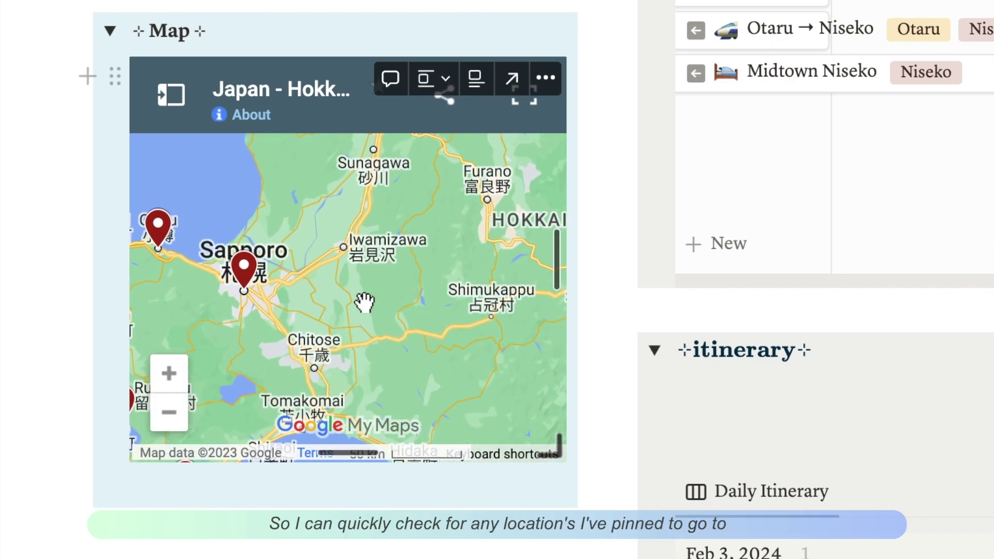
mouse_move(366, 304)
mouse_down()
mouse_move(532, 239)
mouse_move(548, 216)
mouse_move(550, 256)
mouse_up()
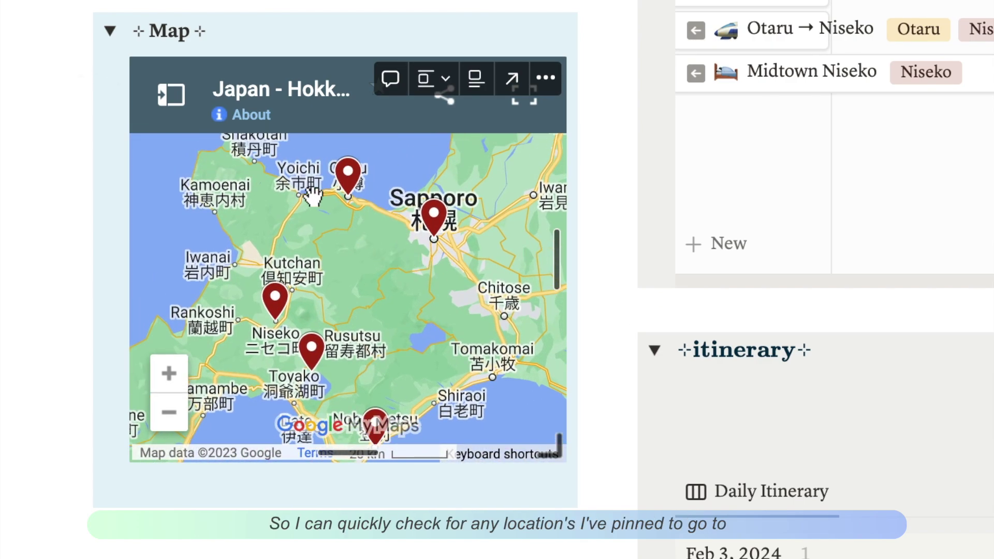
click(437, 224)
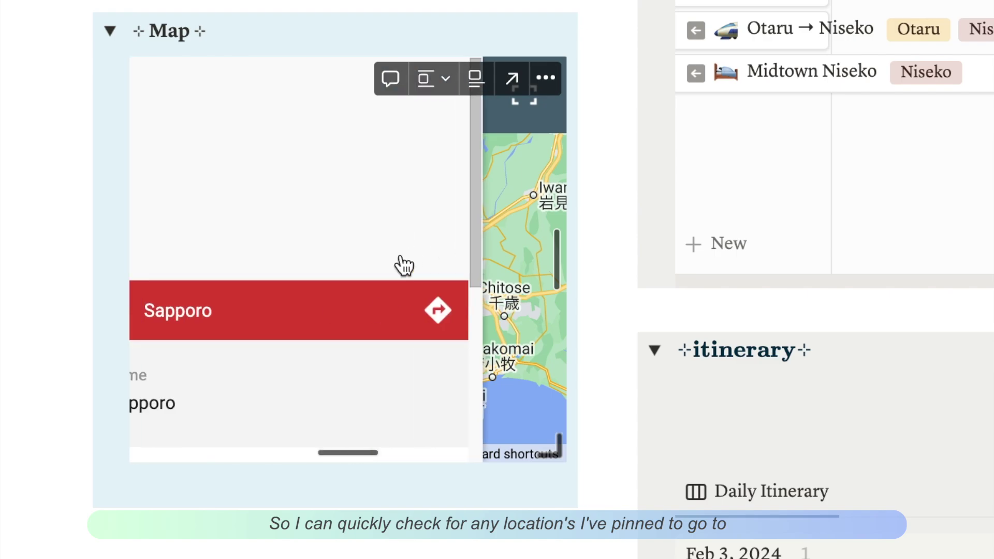
scroll(335, 339, down, 1)
scroll(338, 362, down, 3)
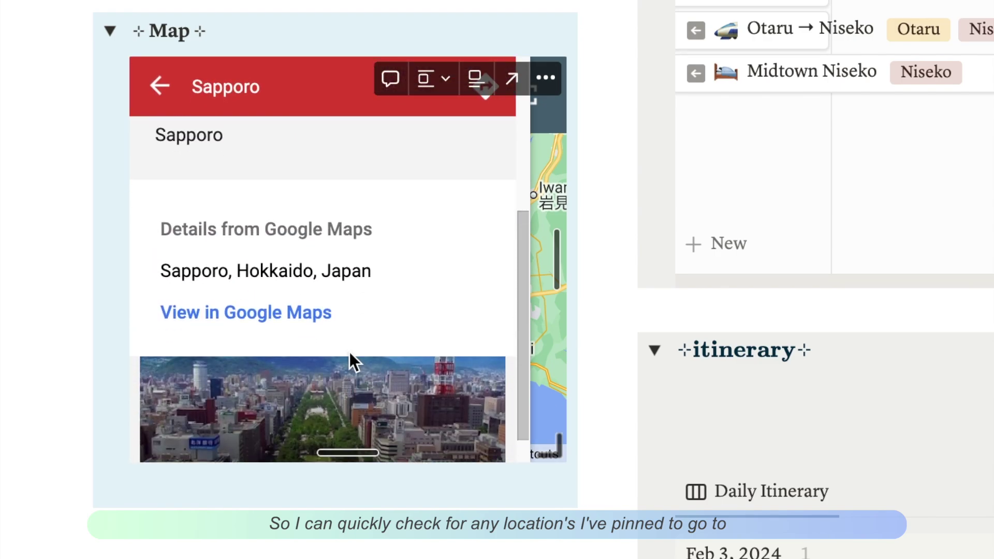
scroll(348, 362, up, 5)
click(161, 313)
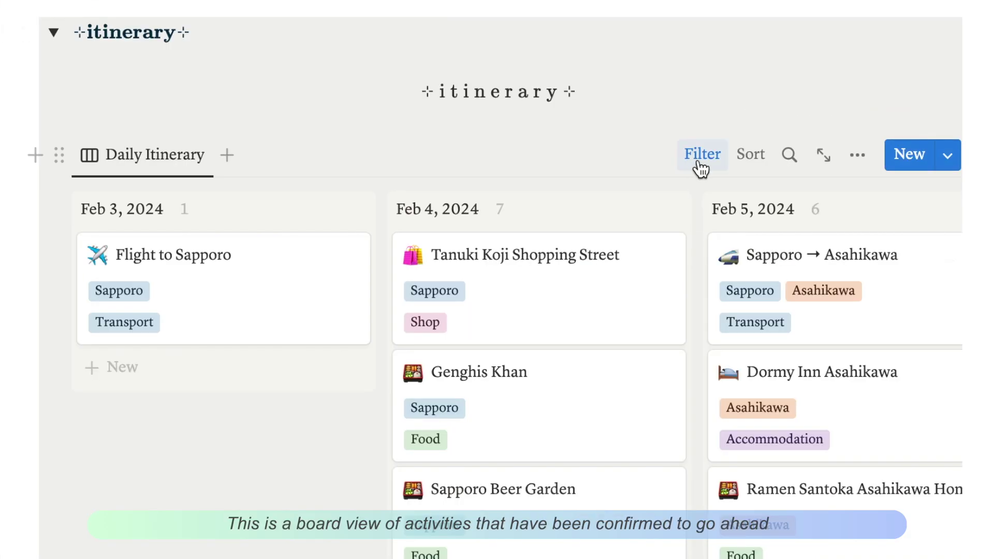
Show the Confirmed filter and reorder the Feb 9 cards so Sendouan sits above horse riding.
click(760, 127)
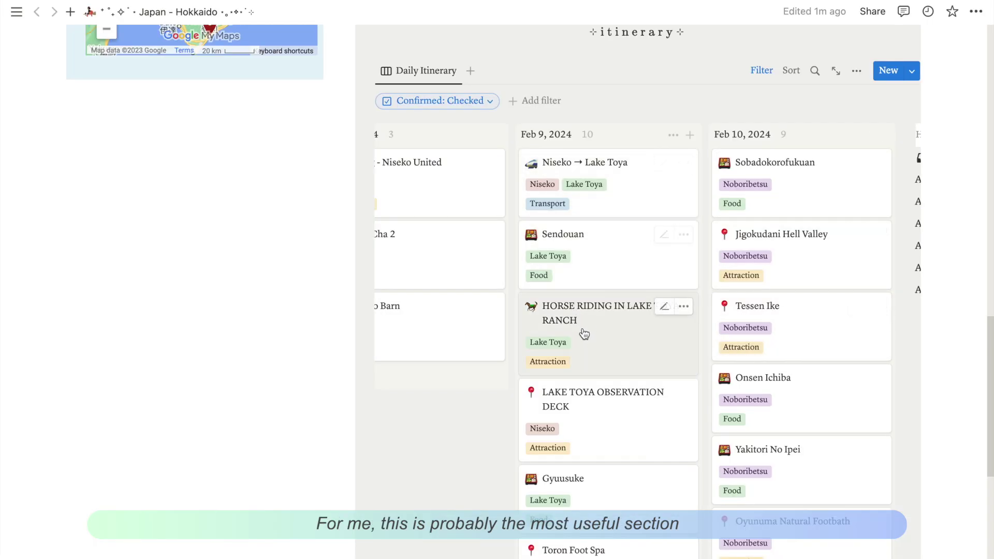
mouse_move(582, 332)
mouse_down()
mouse_move(583, 232)
mouse_move(587, 256)
mouse_up()
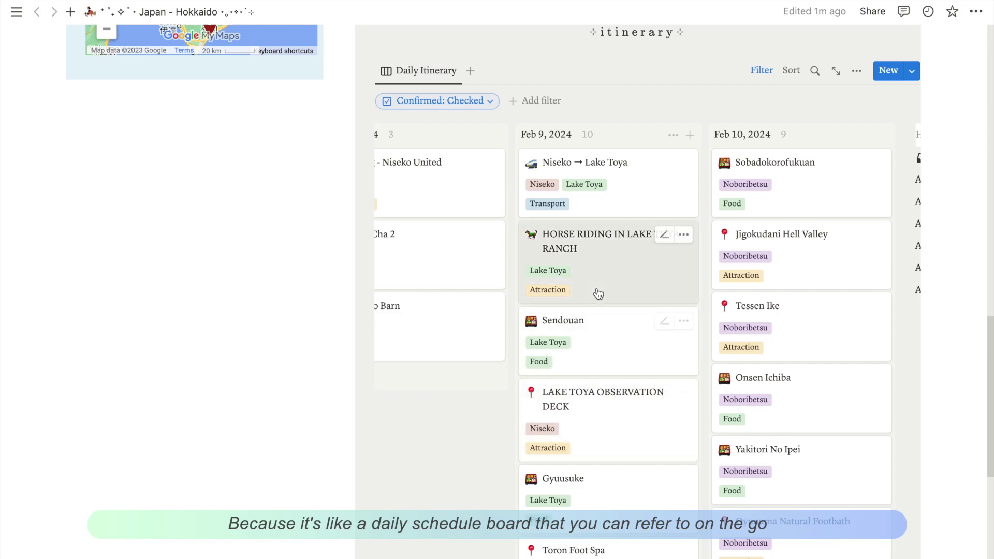
drag(594, 292, 595, 378)
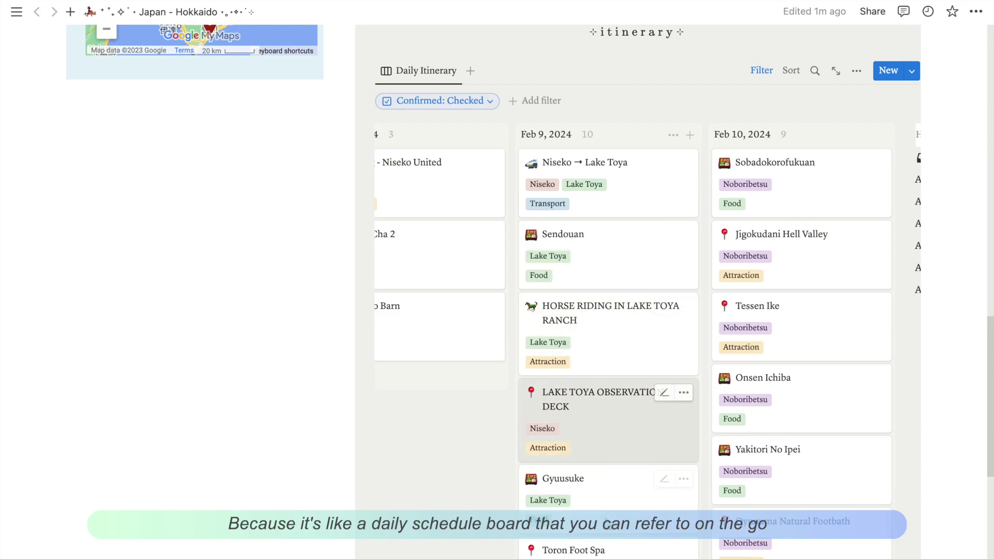
drag(595, 342, 594, 362)
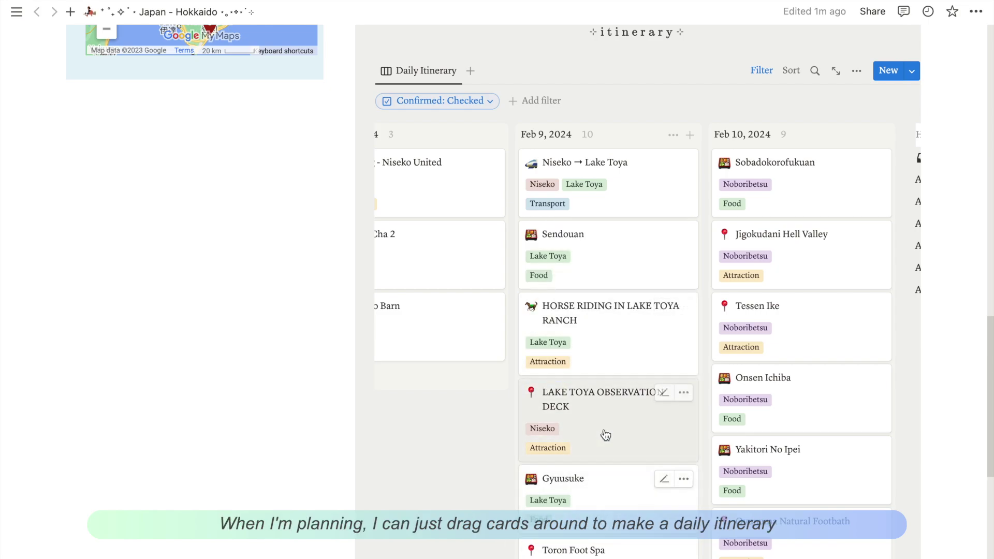
drag(609, 524, 606, 404)
drag(634, 503, 629, 404)
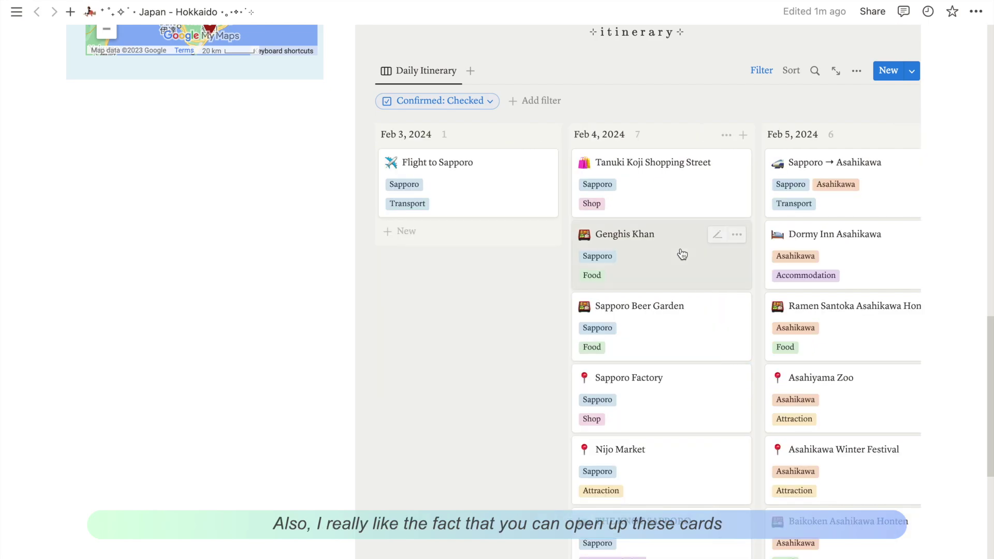
Open the Genghis Khan card's location section and pan its map.
click(682, 254)
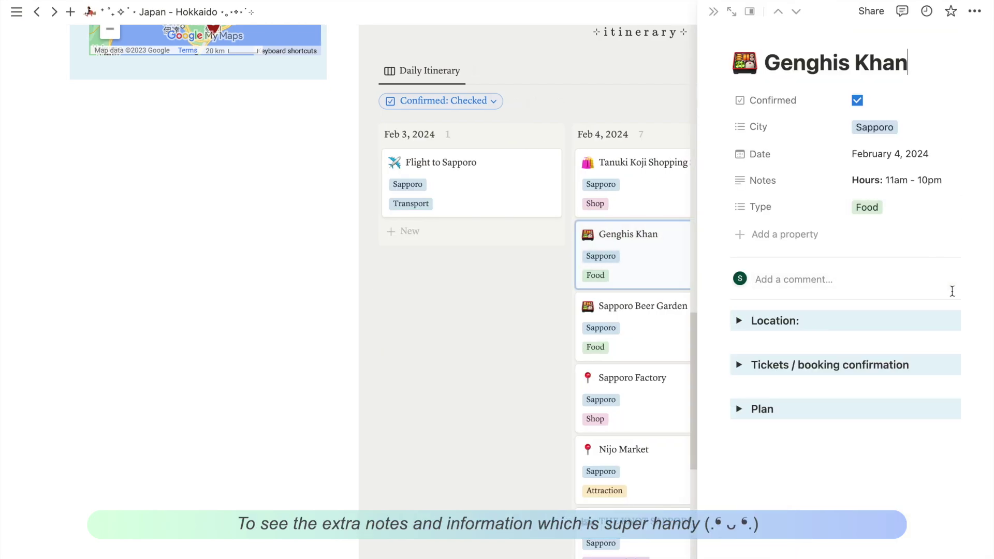
click(738, 320)
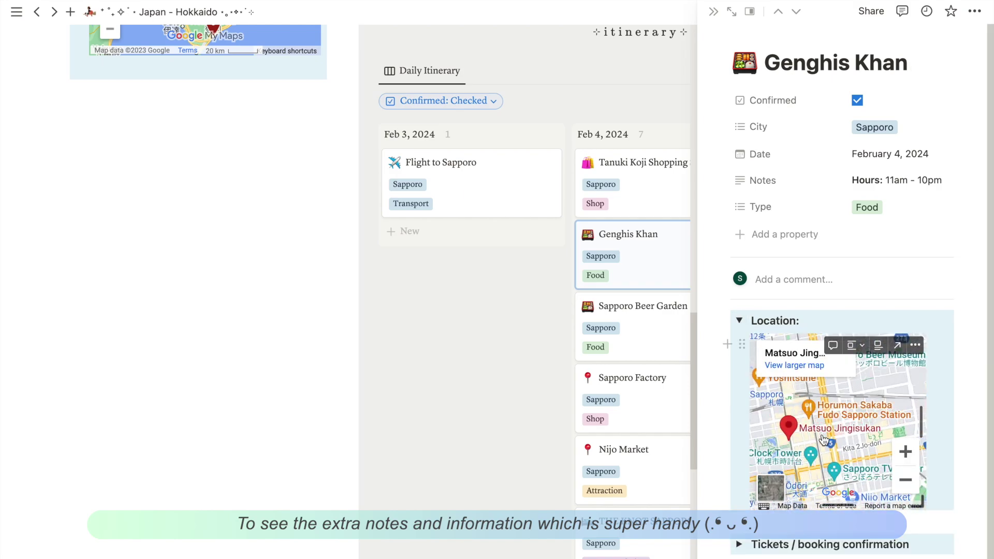
drag(824, 439, 846, 415)
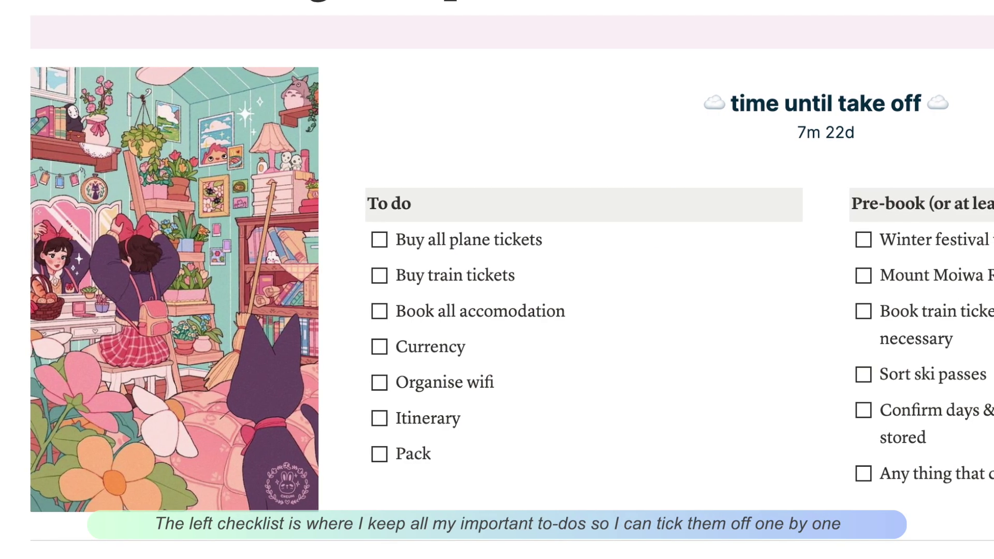
Delete the unfinished last Pre-book to-do text.
key(BackSpace)
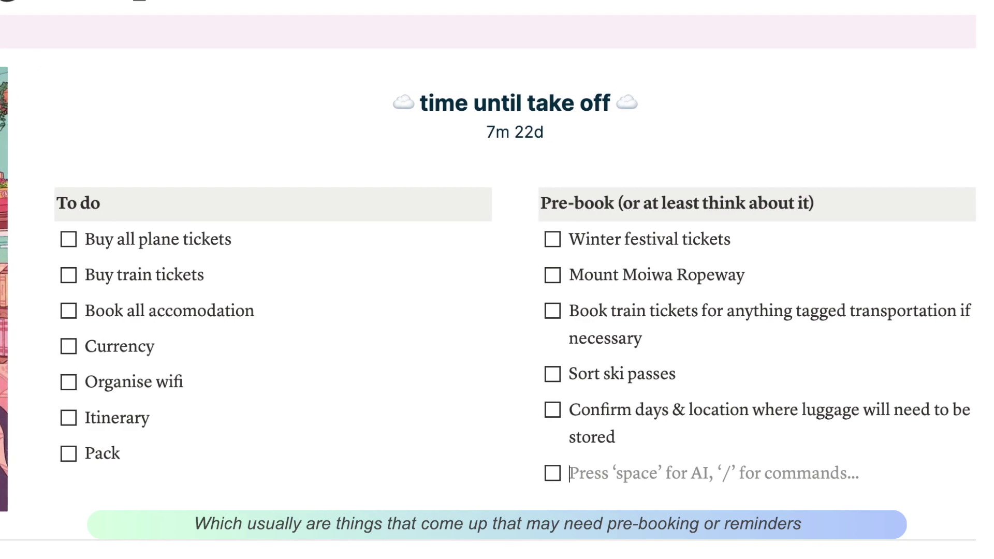
text(+Any)
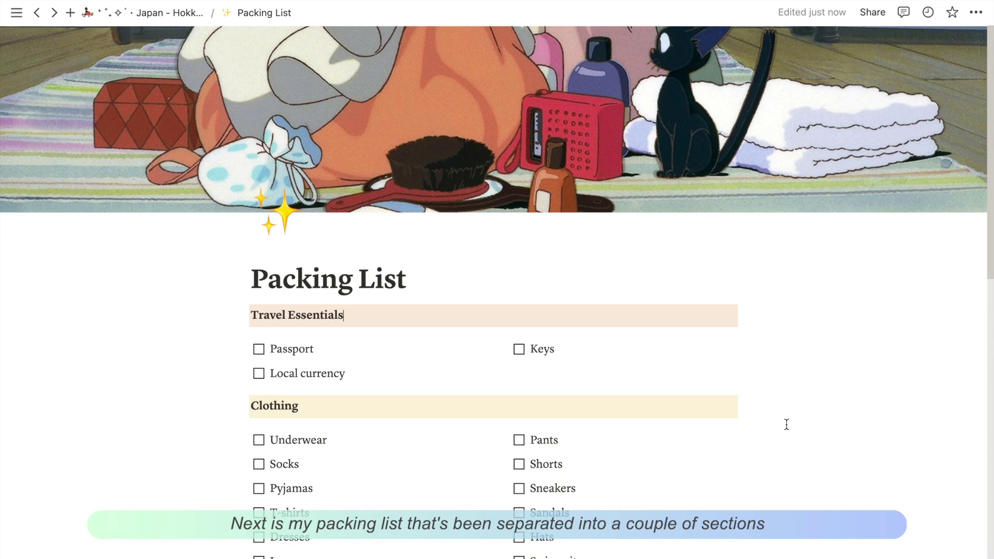
scroll(786, 424, down, 4)
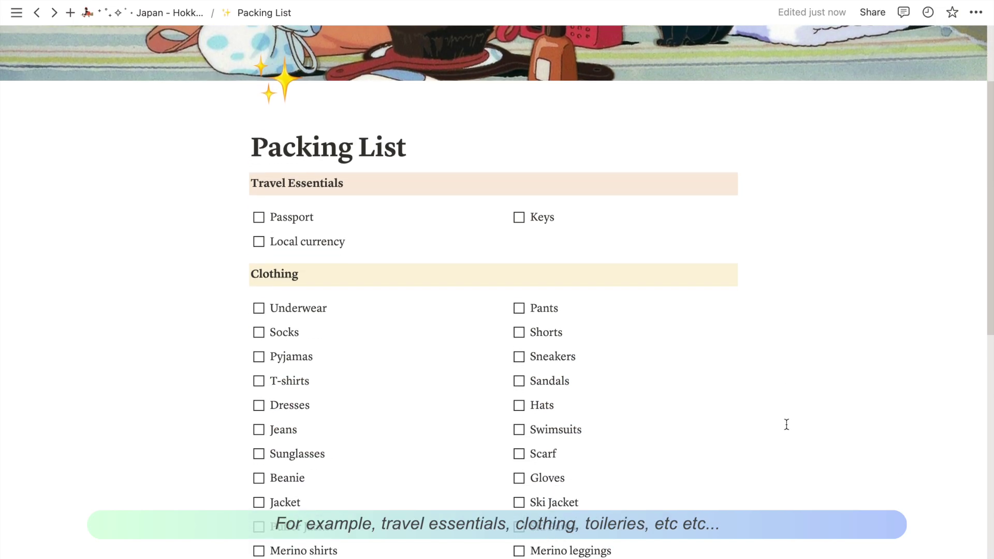
scroll(786, 424, down, 2)
scroll(786, 424, down, 1)
scroll(785, 424, down, 2)
scroll(786, 424, down, 2)
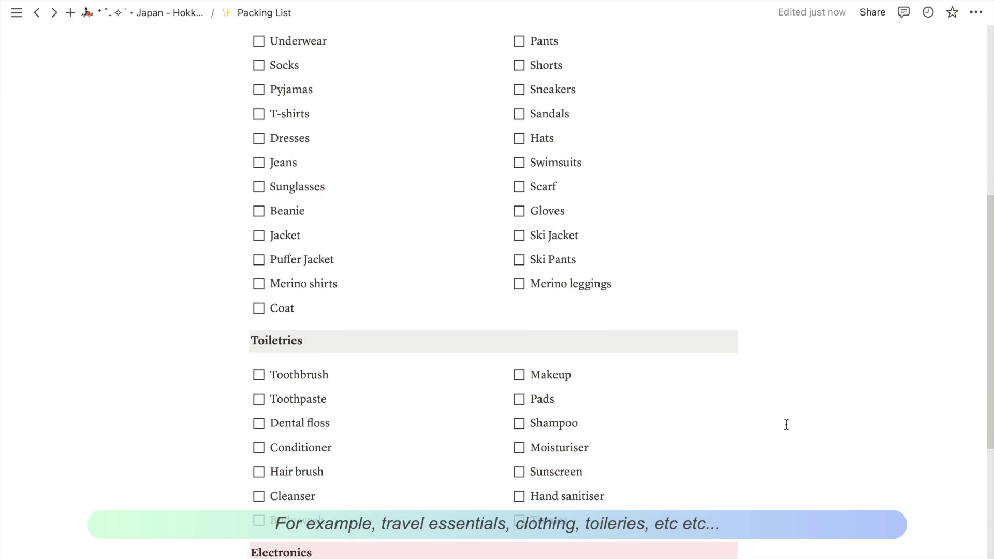
scroll(785, 424, down, 2)
scroll(787, 424, down, 3)
scroll(786, 424, down, 1)
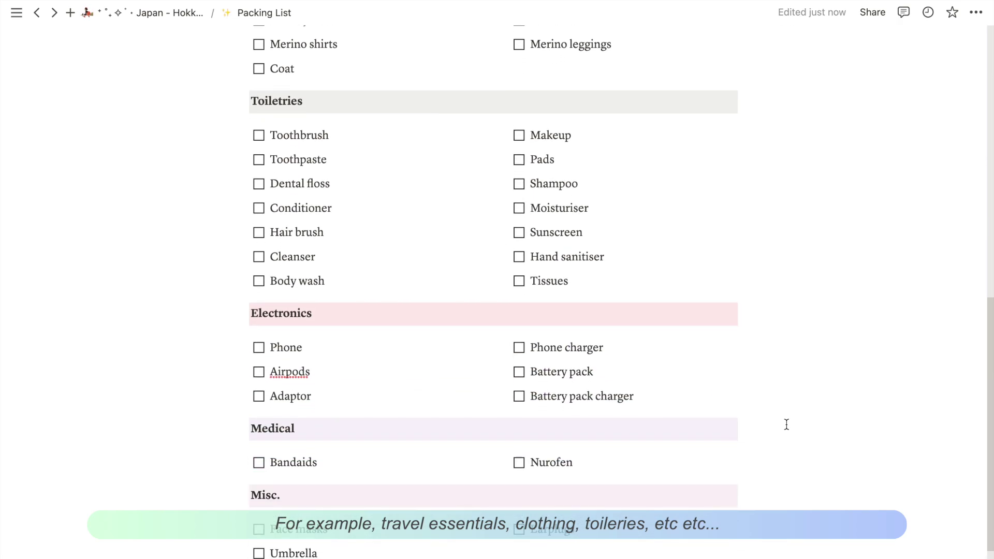
scroll(786, 423, down, 3)
scroll(787, 424, down, 1)
Add a bold 'Need to buy' heading below the Umbrella item.
click(381, 458)
text(Need to buy)
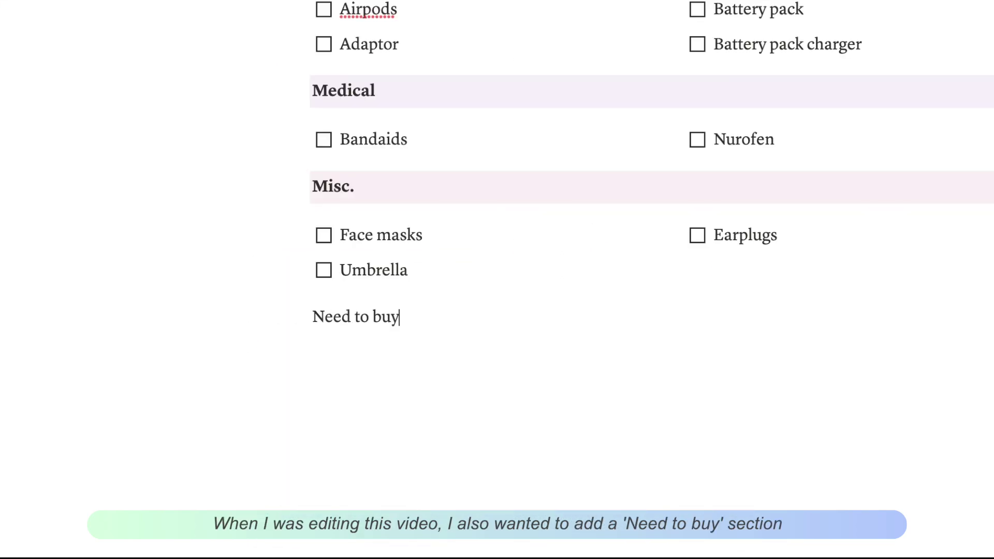
key(shift+Home)
key(ctrl+b)
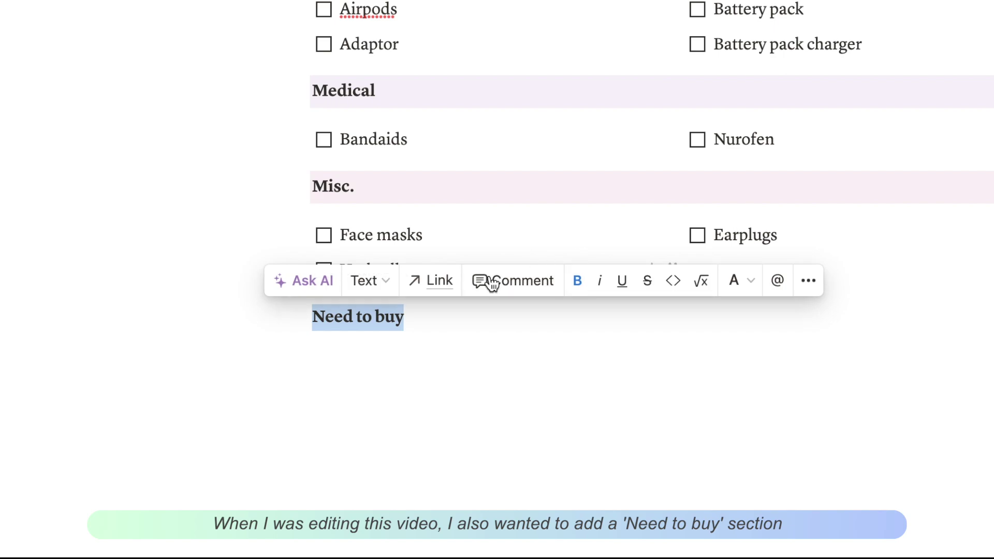
key(Return)
Give 'Need to buy' a gray background and add one empty to-do beneath it.
click(292, 315)
mouse_move(80, 450)
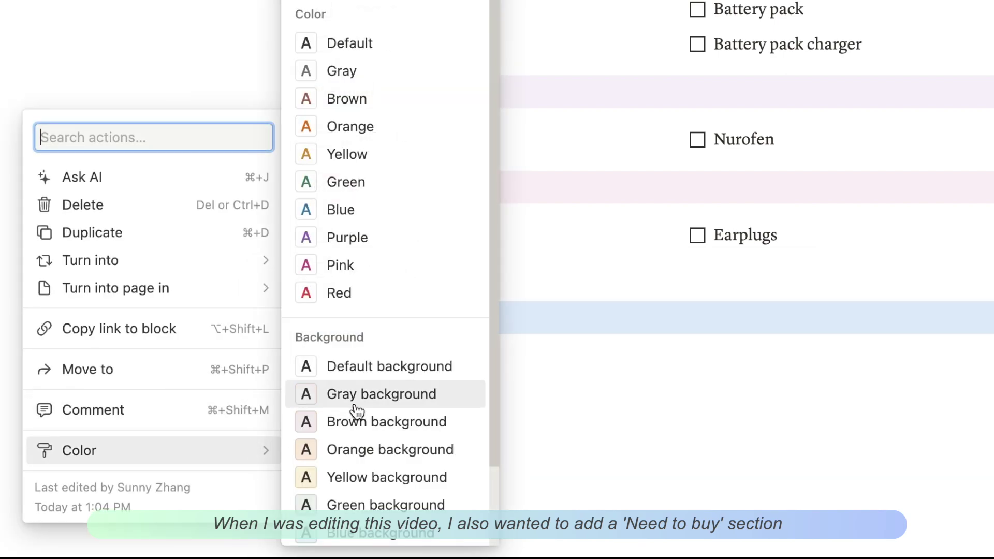
click(355, 398)
text(/check)
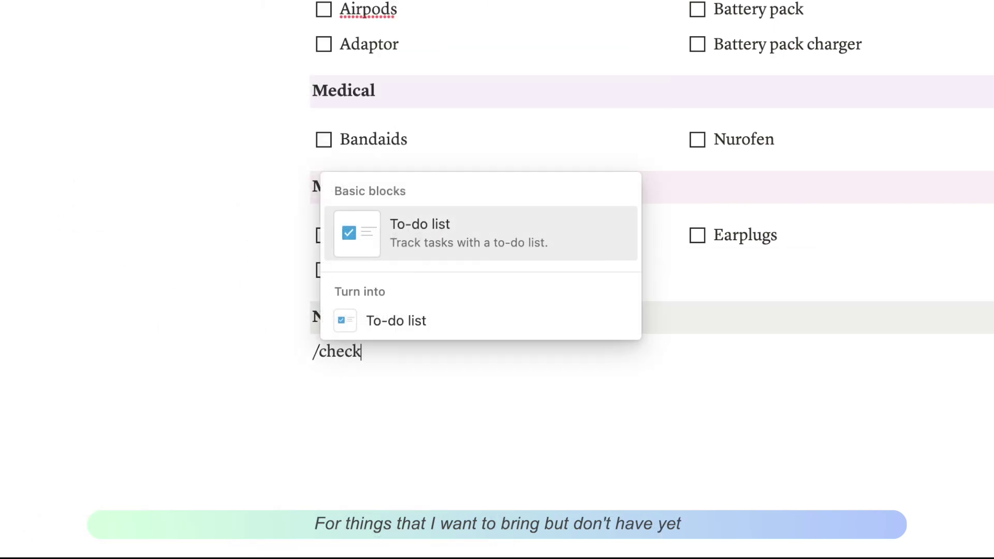
key(Return)
click(658, 432)
key(BackSpace)
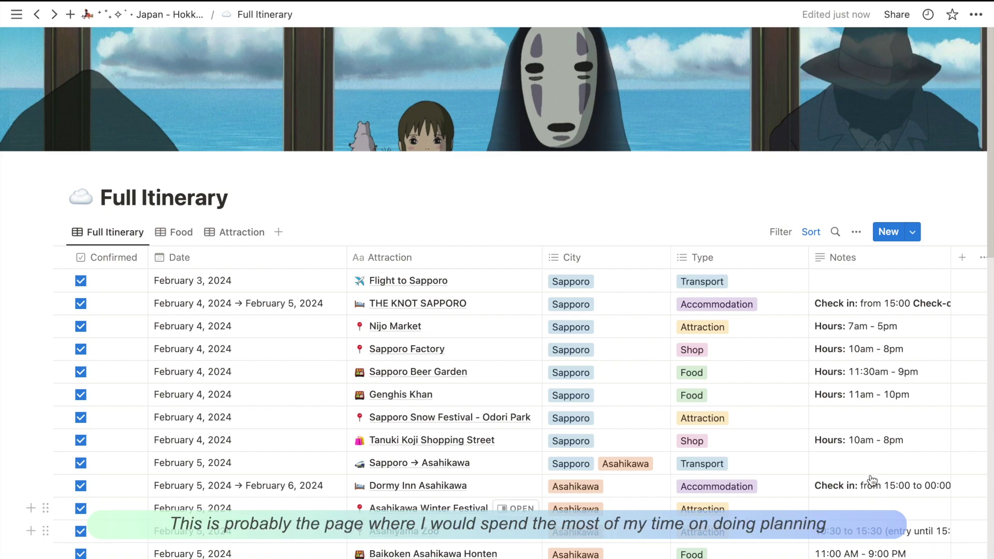
scroll(949, 188, down, 3)
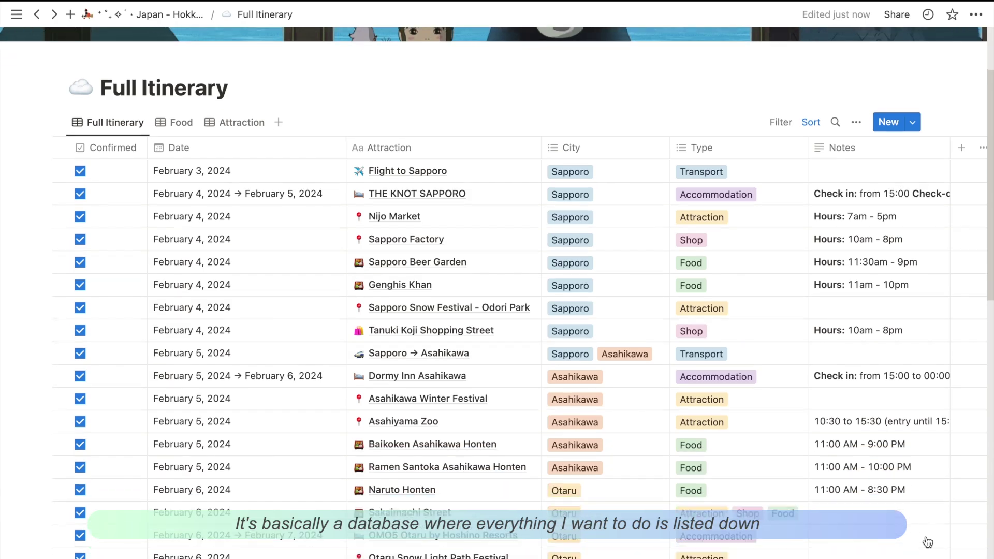
scroll(943, 276, down, 2)
scroll(938, 365, down, 1)
scroll(927, 542, down, 3)
scroll(927, 541, down, 2)
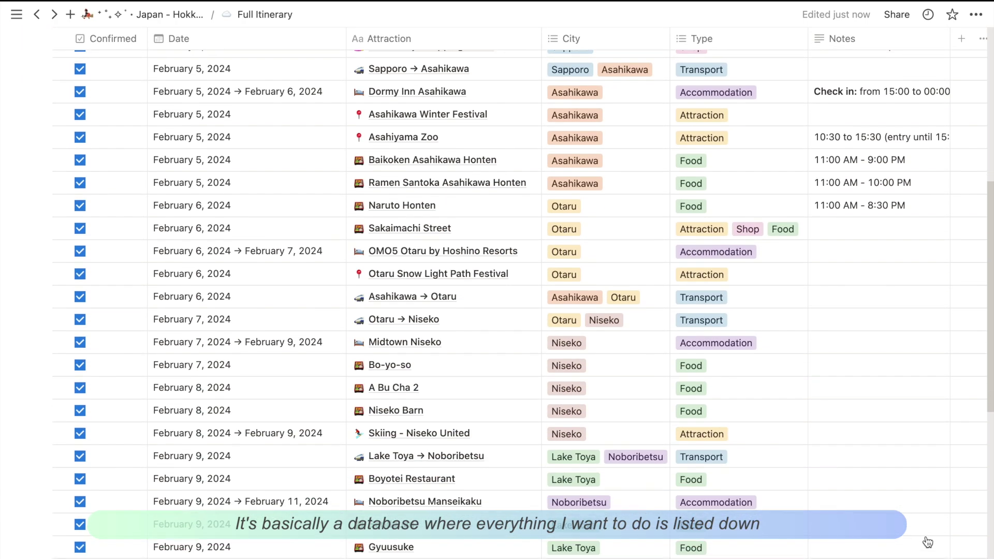
scroll(926, 542, down, 3)
scroll(928, 543, down, 2)
scroll(927, 542, down, 1)
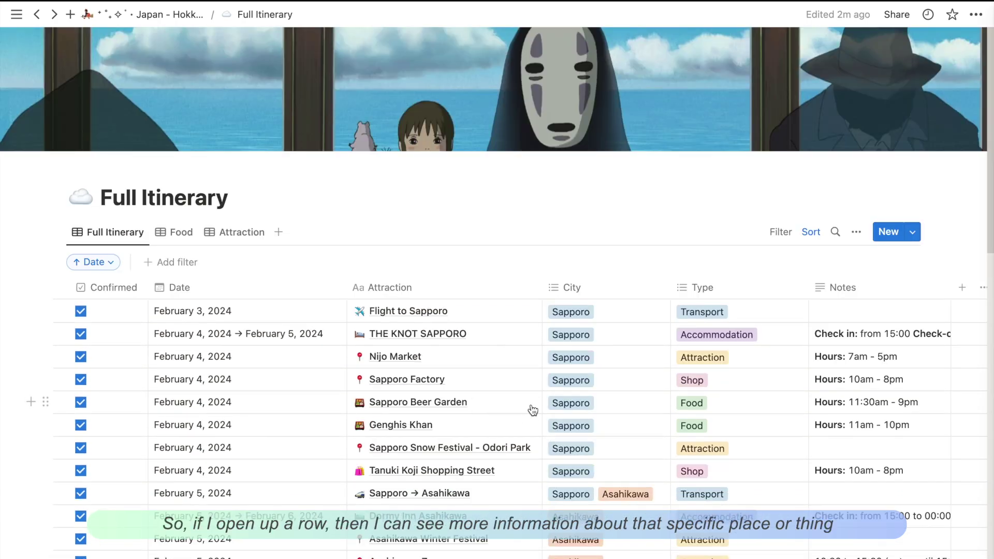
Open Sapporo Beer Garden in side peek and expand its Plan notes.
click(532, 410)
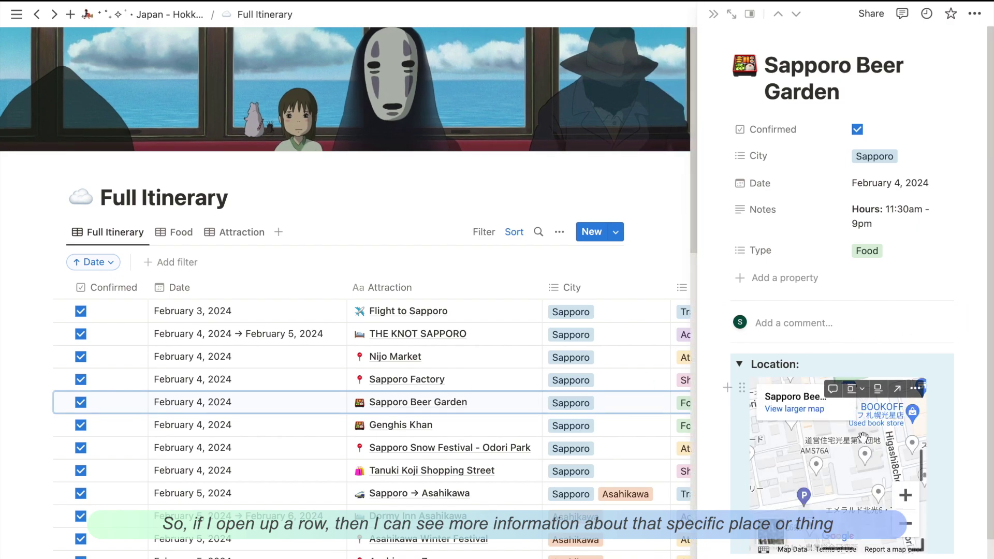
scroll(858, 428, down, 3)
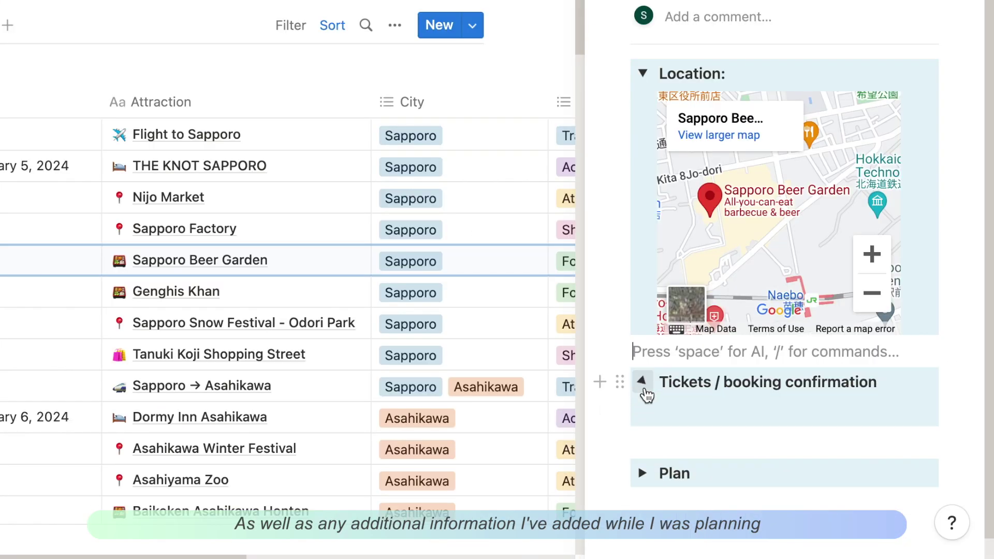
scroll(814, 350, down, 1)
click(644, 443)
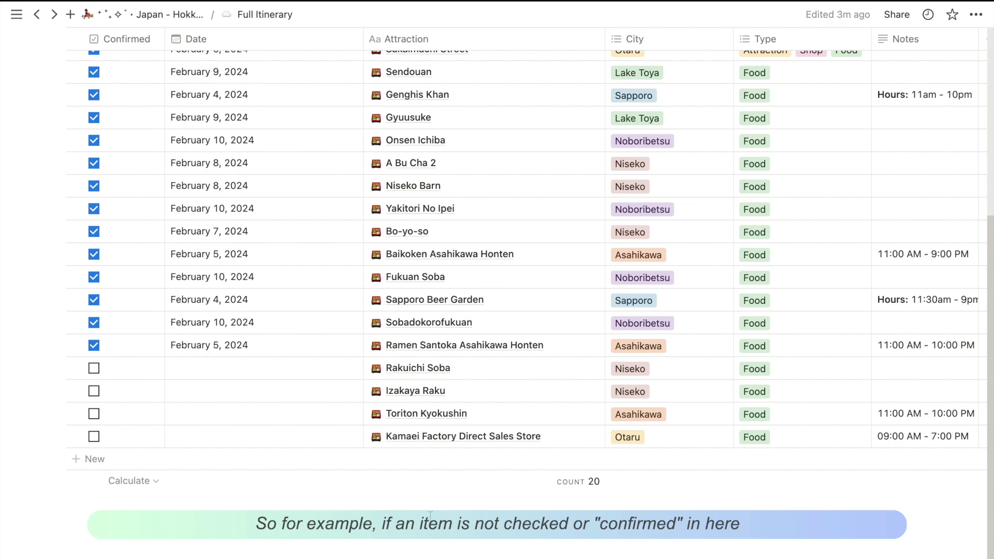
mouse_move(129, 481)
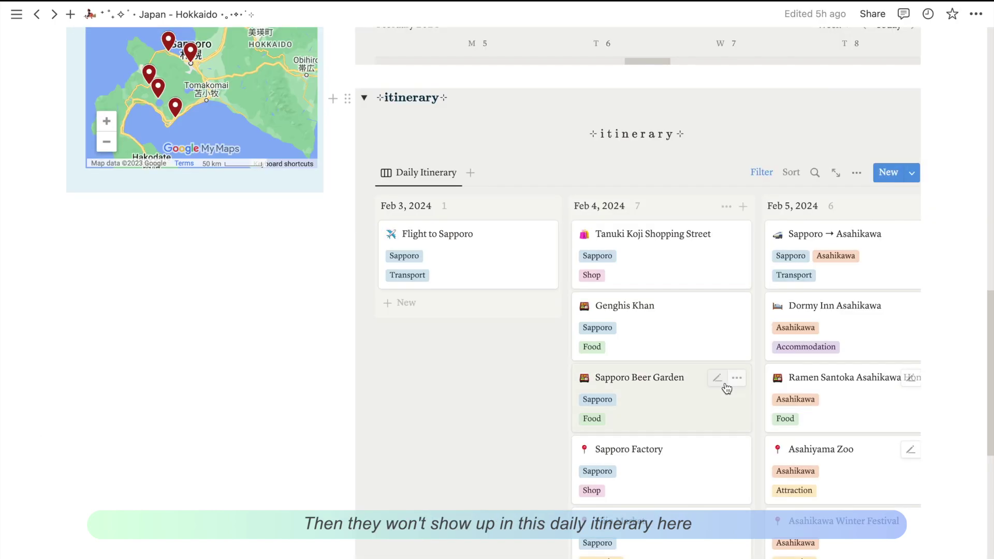
scroll(726, 389, right, 5)
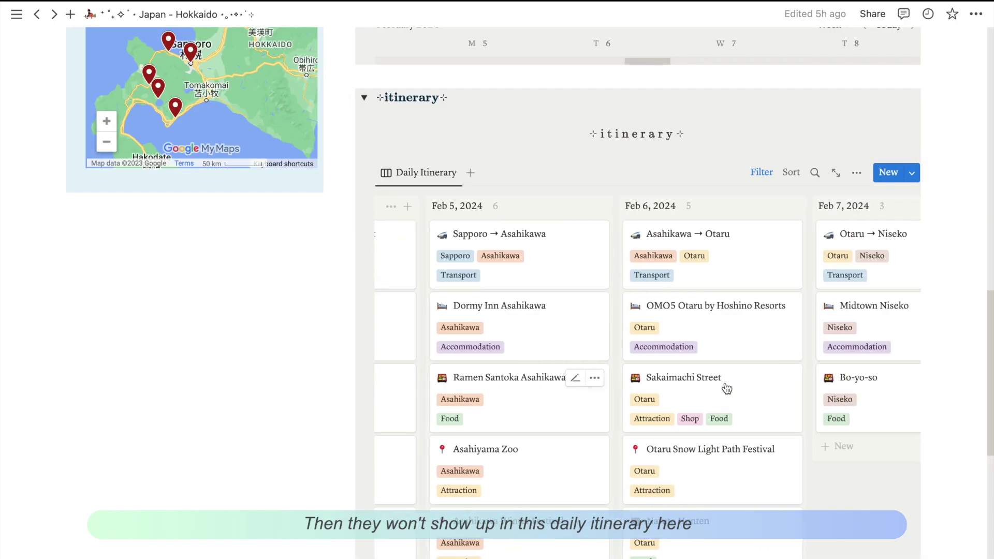
scroll(726, 388, right, 3)
scroll(726, 388, right, 2)
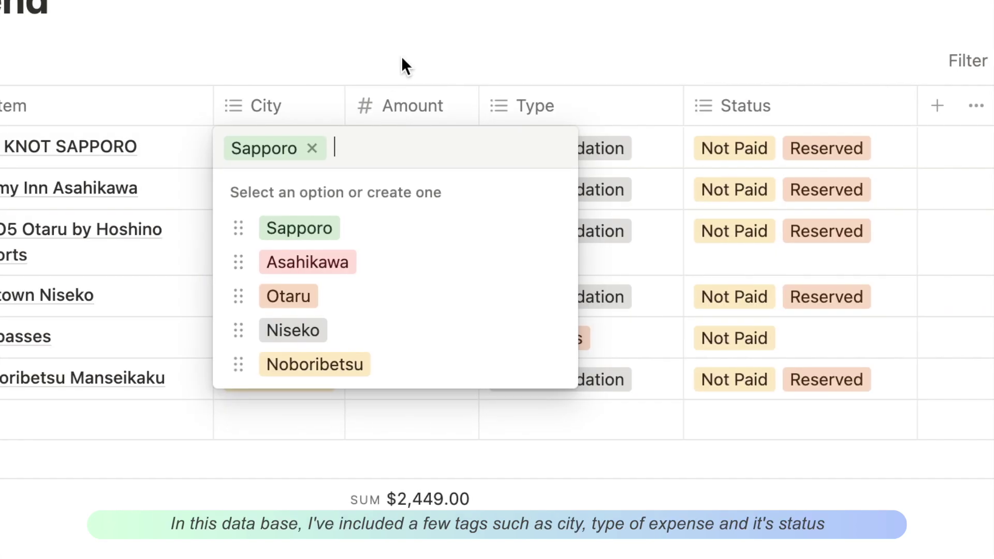
Check the first expense's City and Type options and the SUM calculation choices in Budget & Spend.
key(Escape)
click(590, 280)
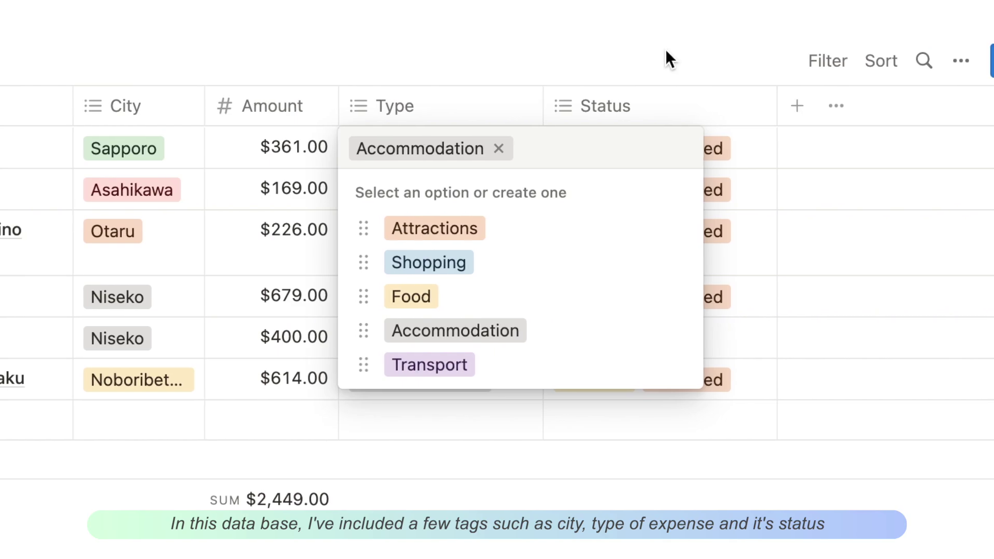
key(Escape)
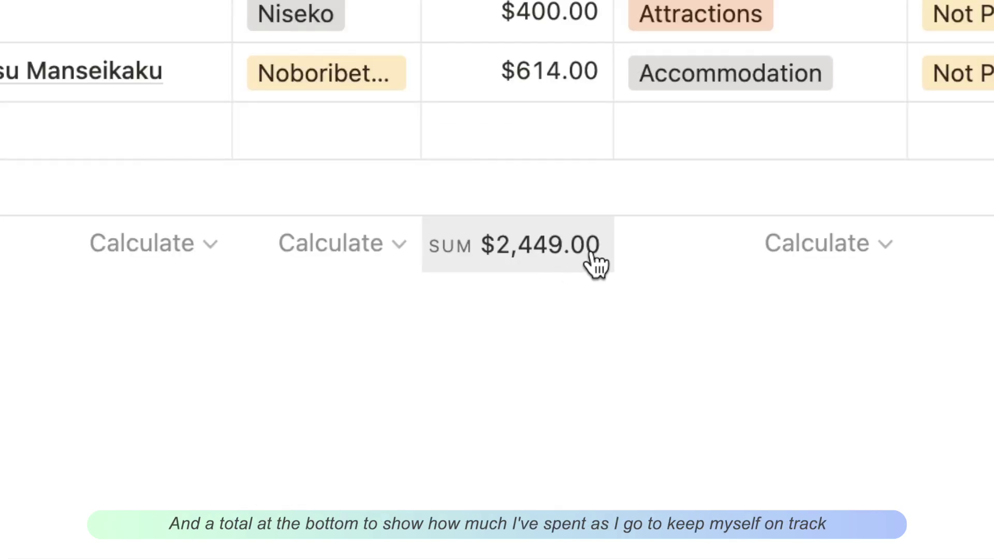
click(596, 264)
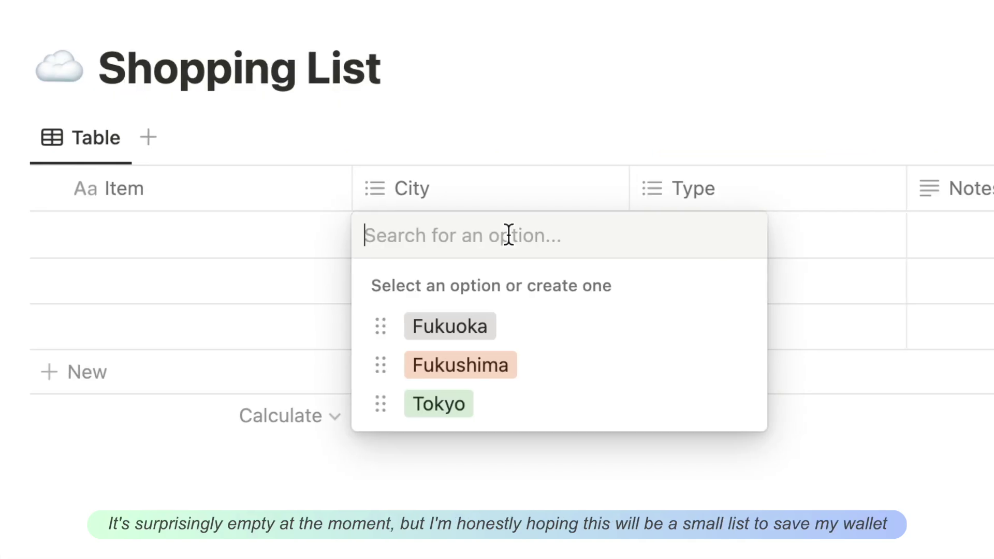
Step through the shopping item's City, Type, Notes and Bought? cells, then open its Budget & Spend relation.
key(Escape)
key(Right)
key(Right)
key(Return)
key(Escape)
key(Right)
key(Return)
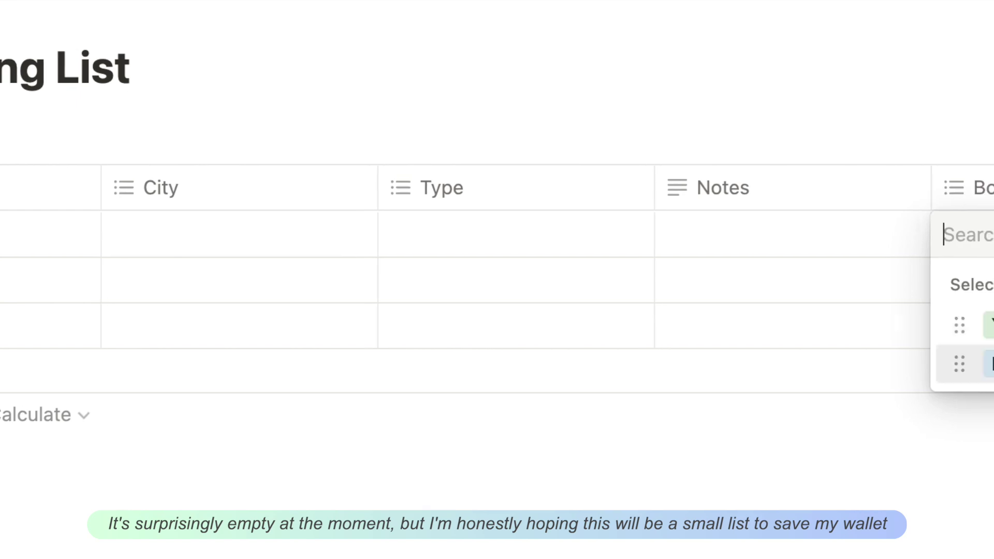
key(Escape)
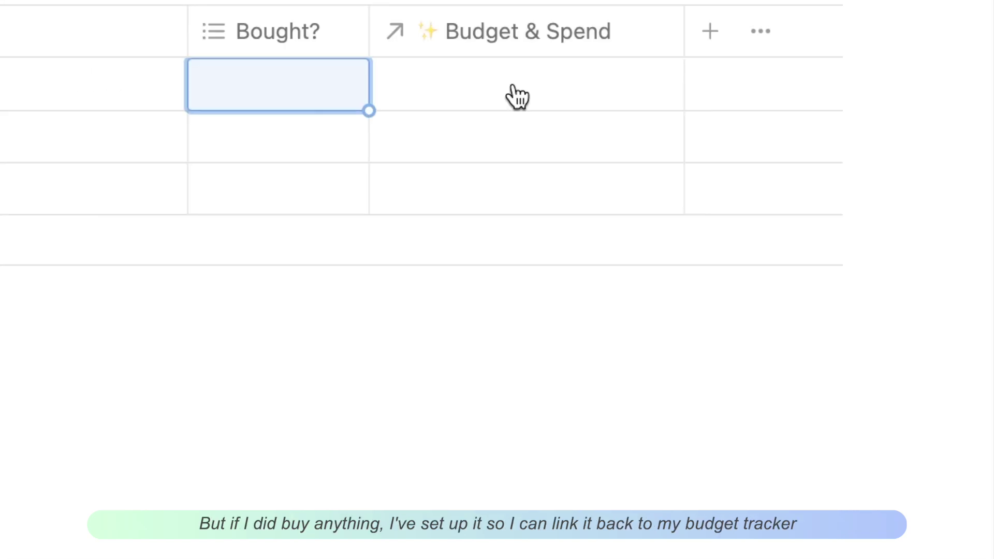
click(506, 107)
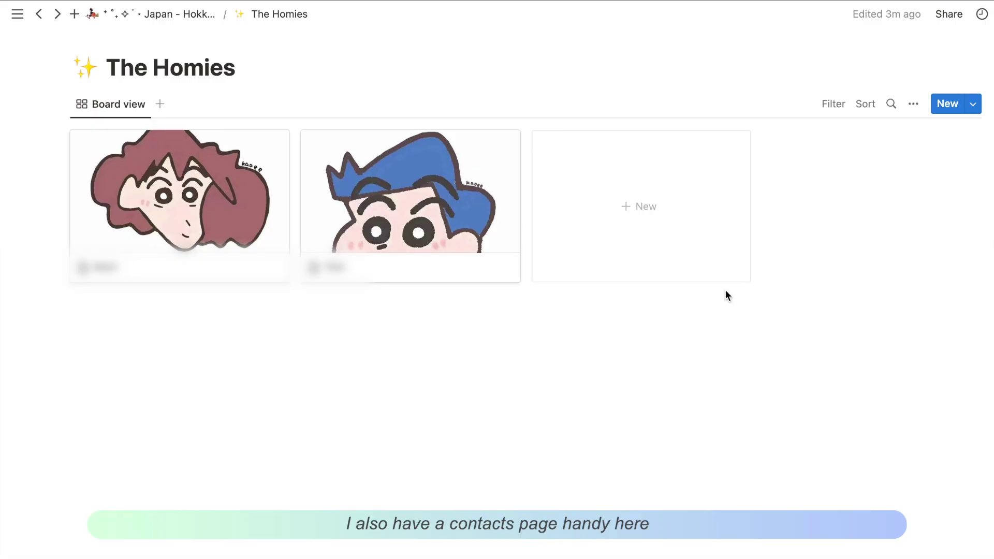
Open the first contact card on The Homies board.
click(178, 202)
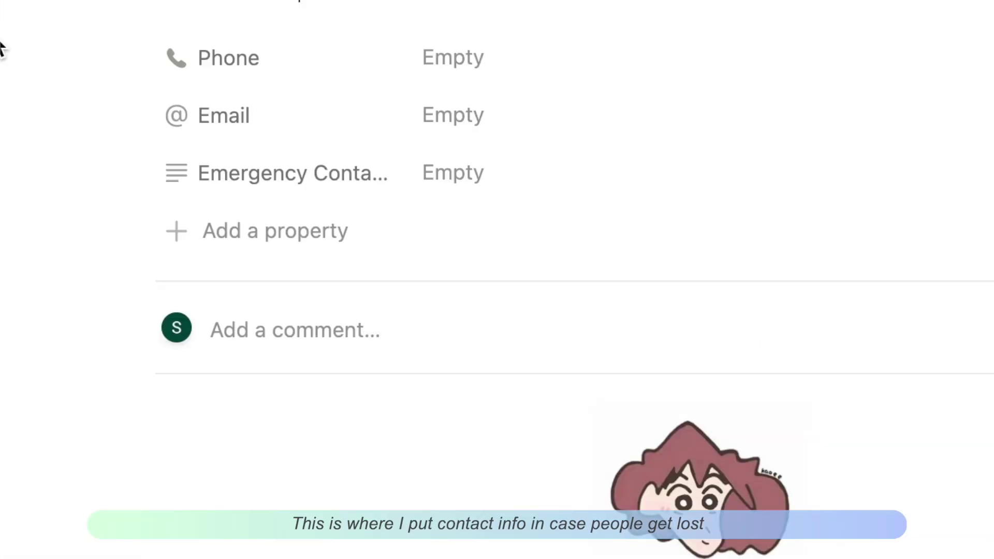